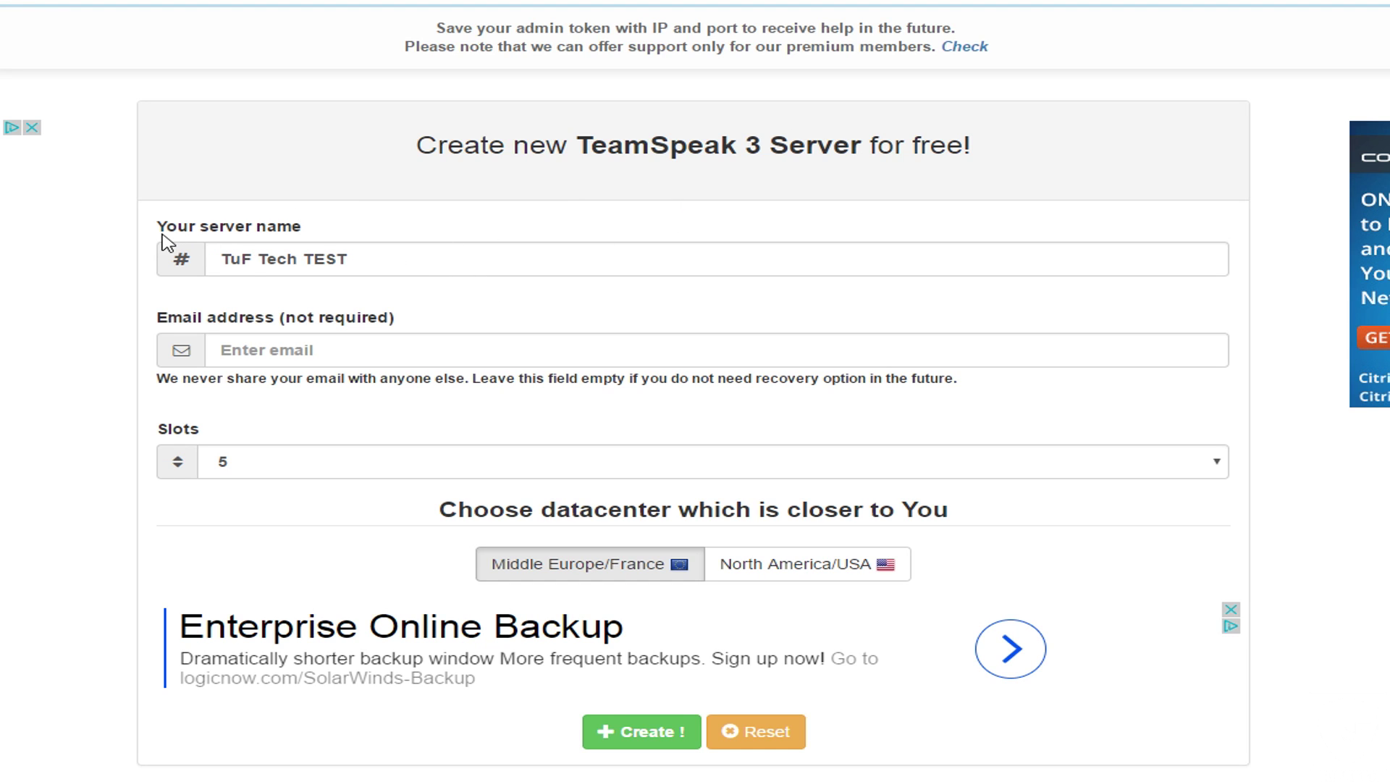
left_click_drag(158, 230, 310, 226)
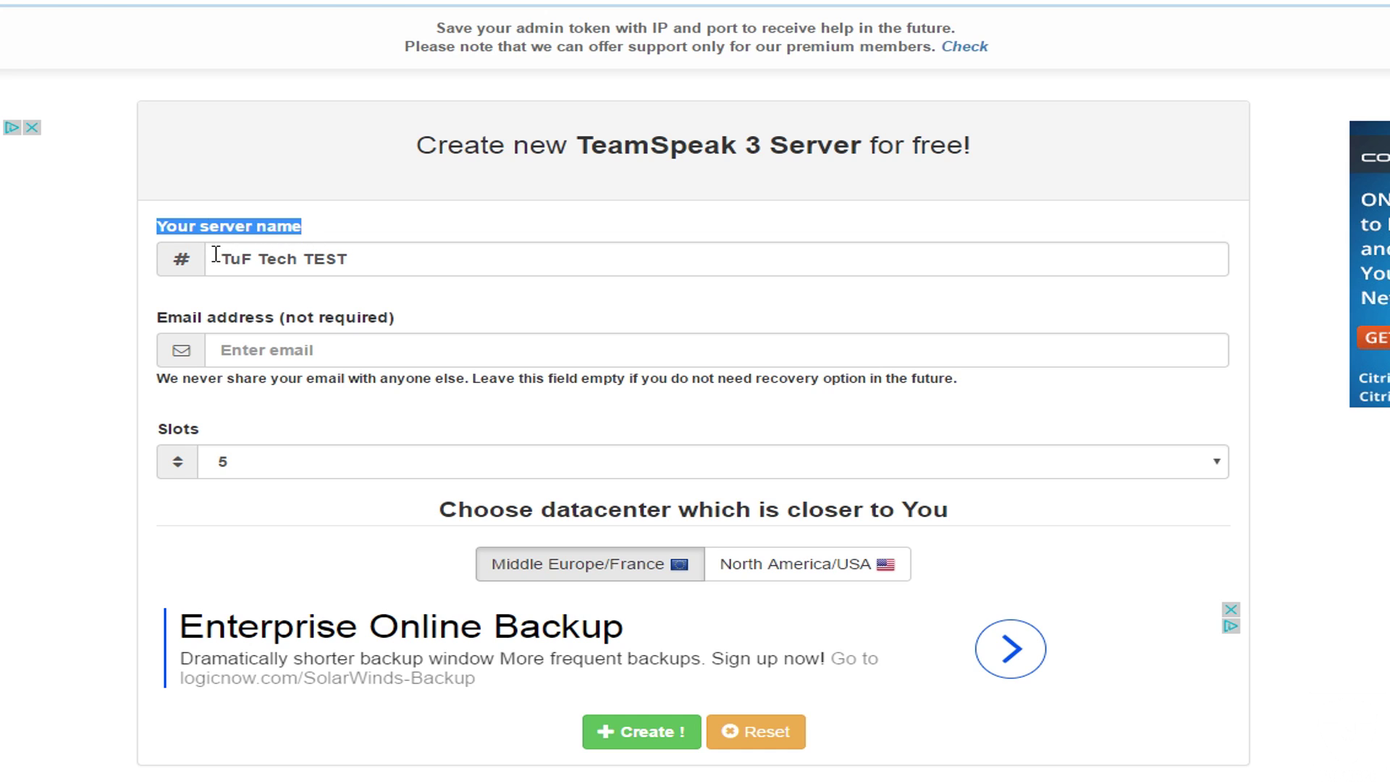
left_click_drag(215, 257, 356, 256)
left_click(386, 255)
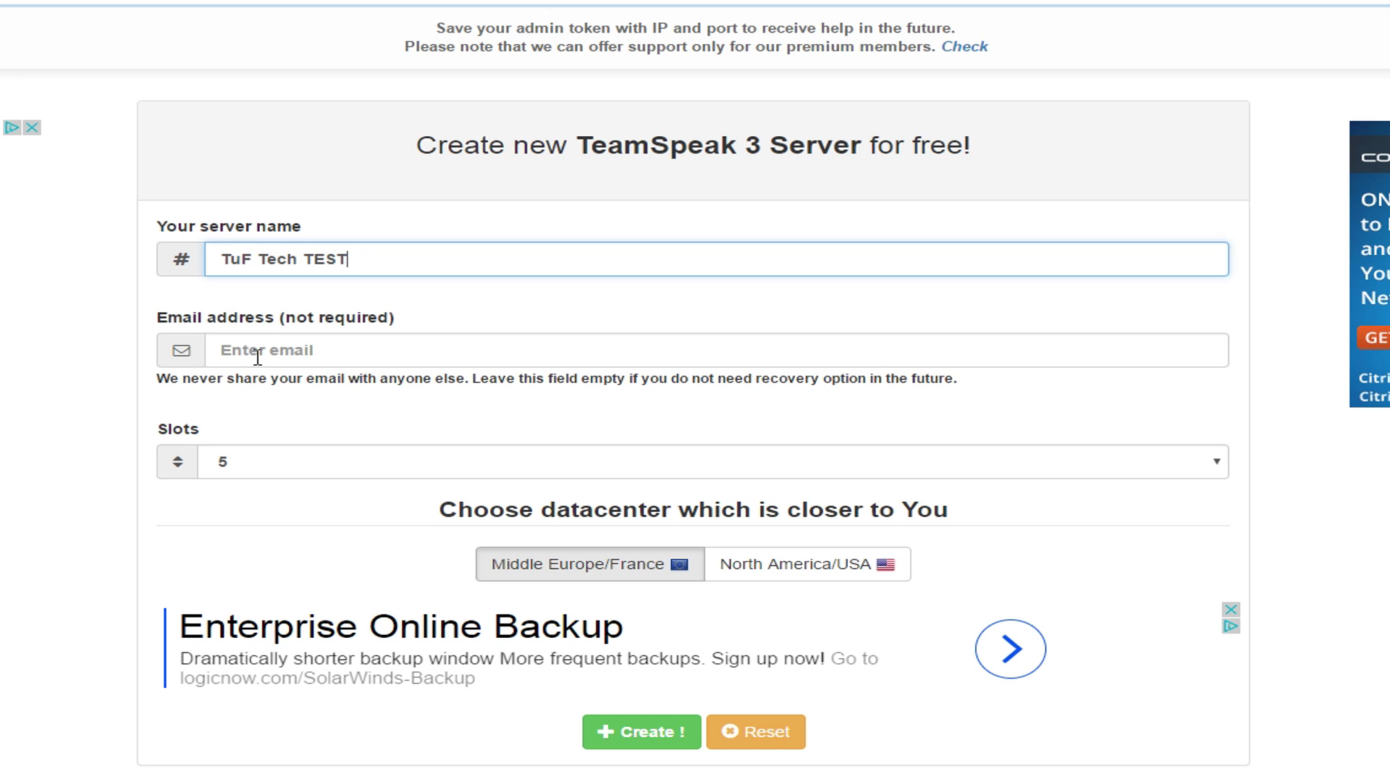
- Create the TeamSpeak 3 server with 60 slots in the North America/USA datacenter
left_click(297, 464)
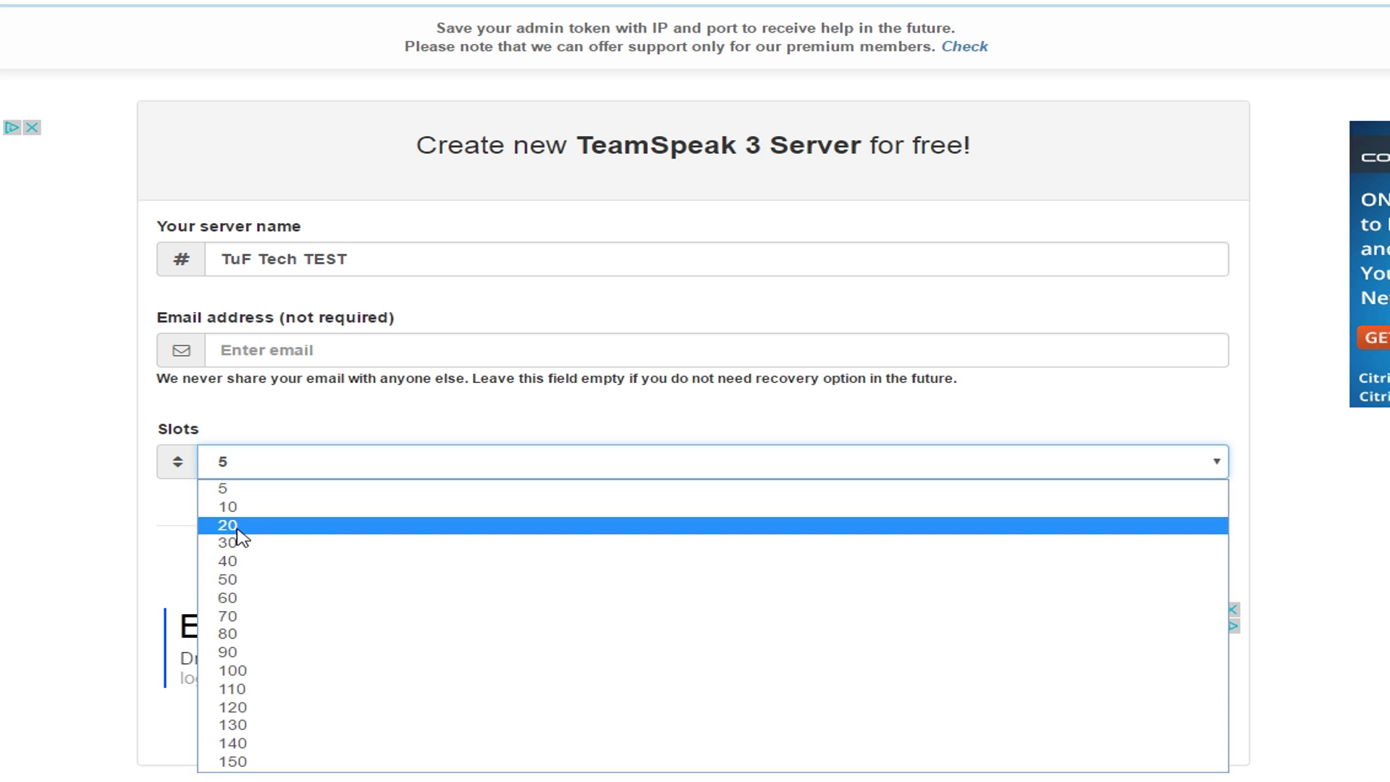
left_click(248, 599)
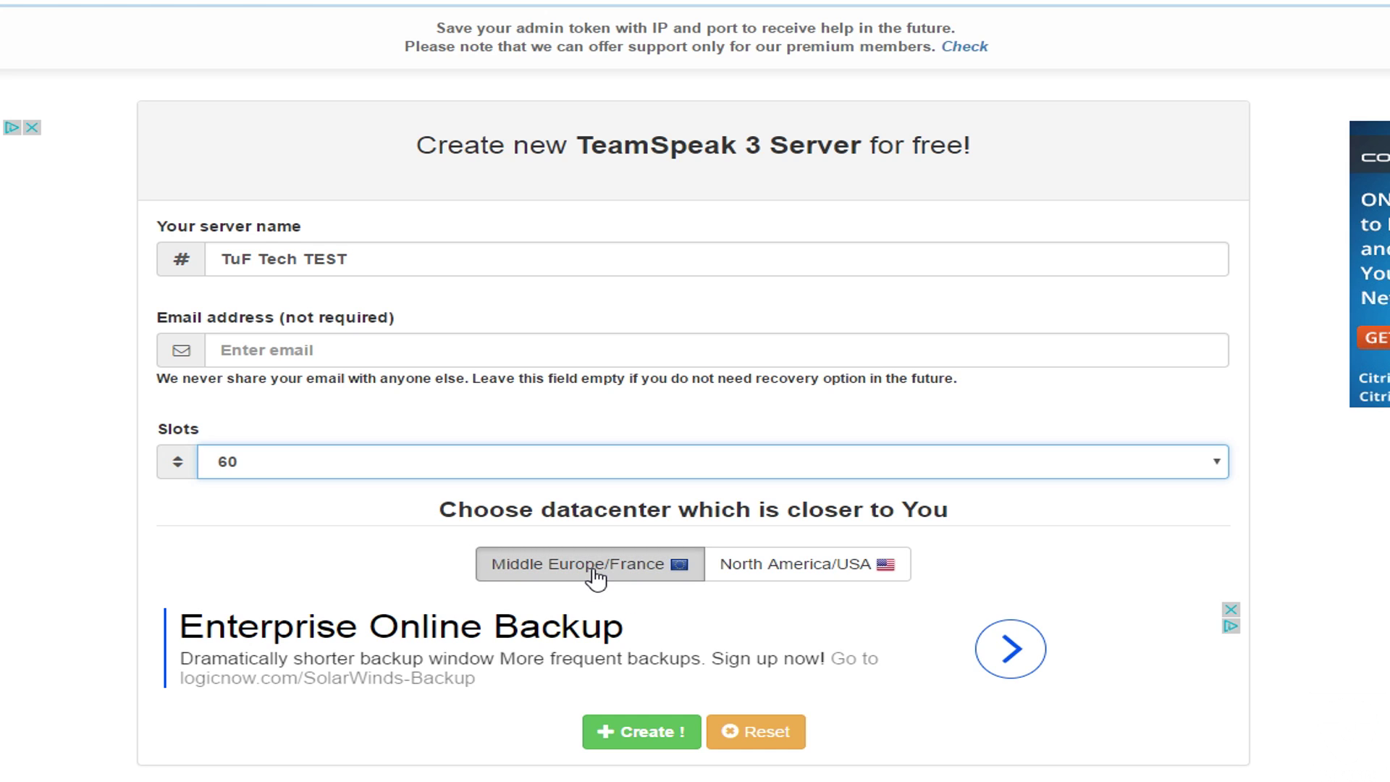
left_click(824, 571)
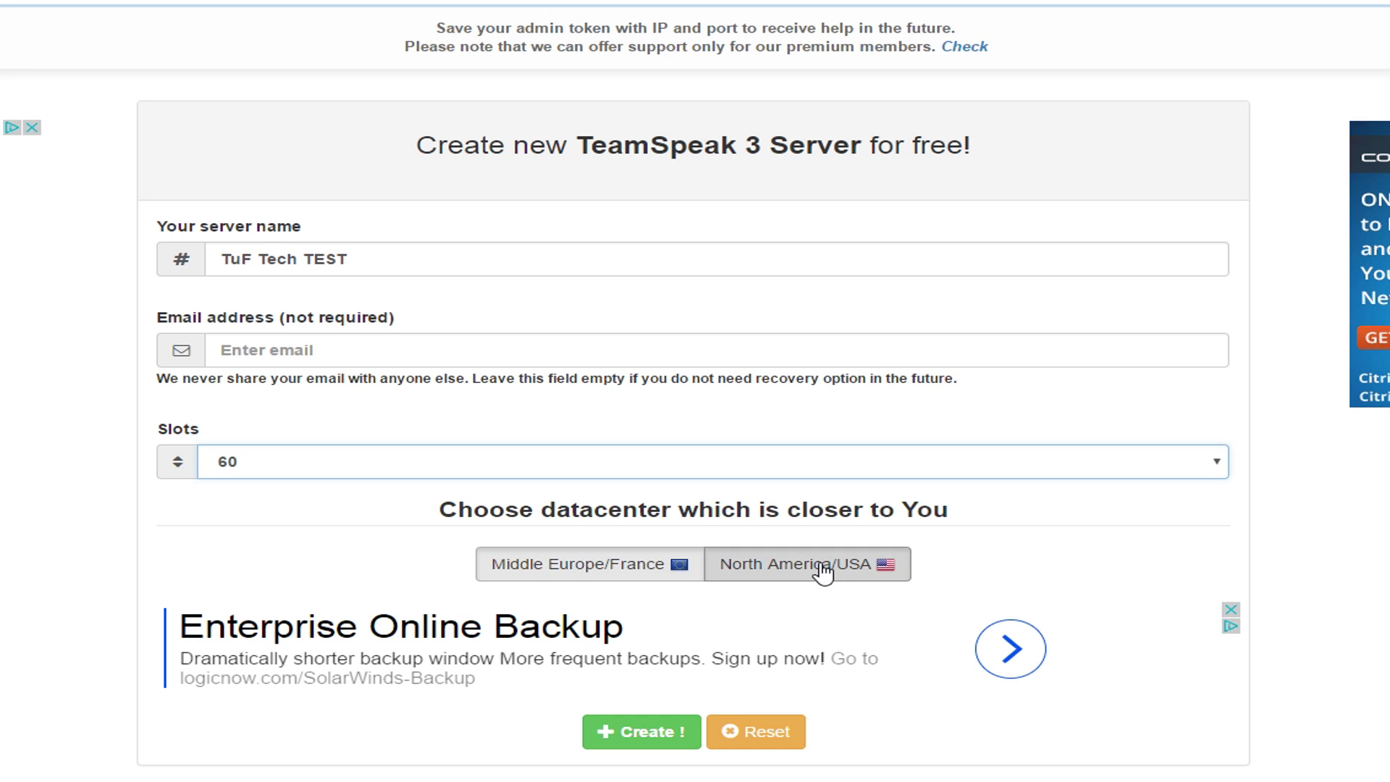
left_click(823, 571)
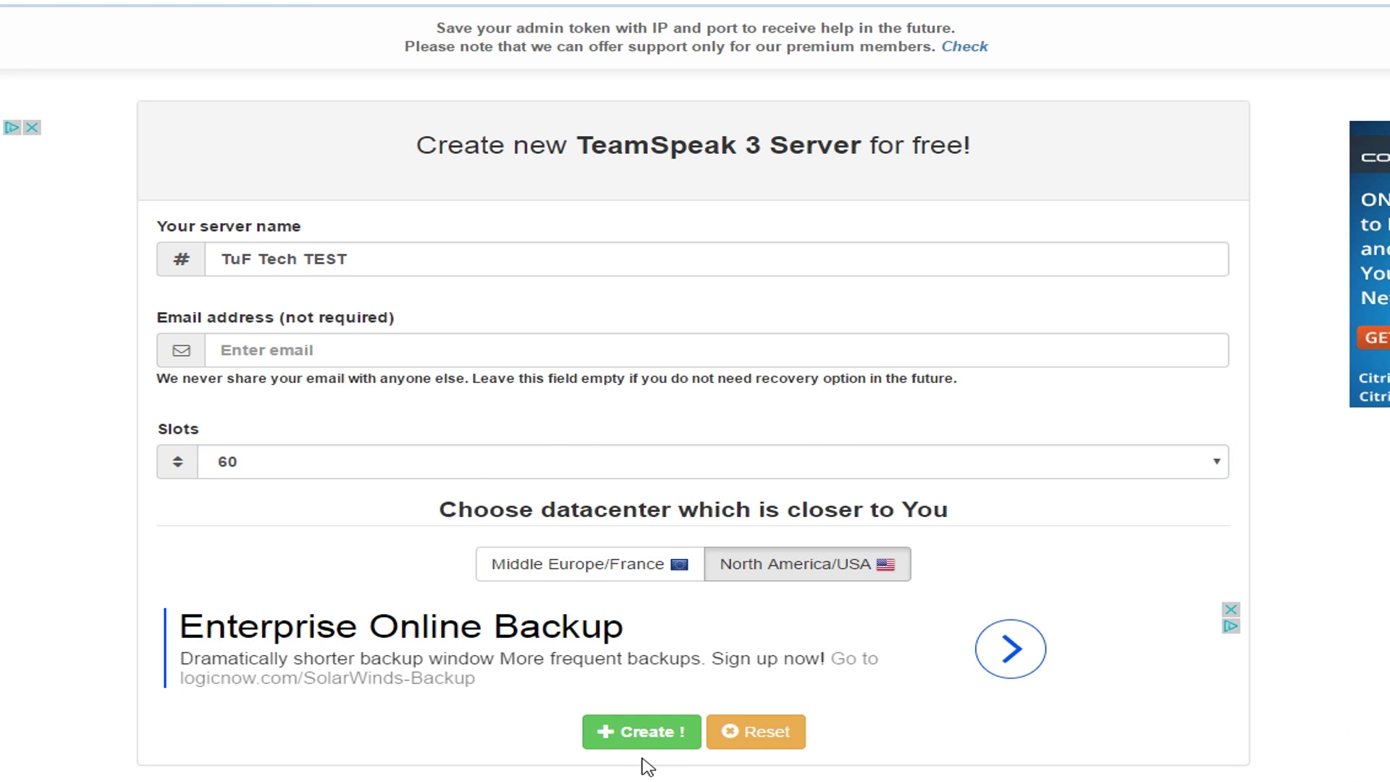
left_click(650, 738)
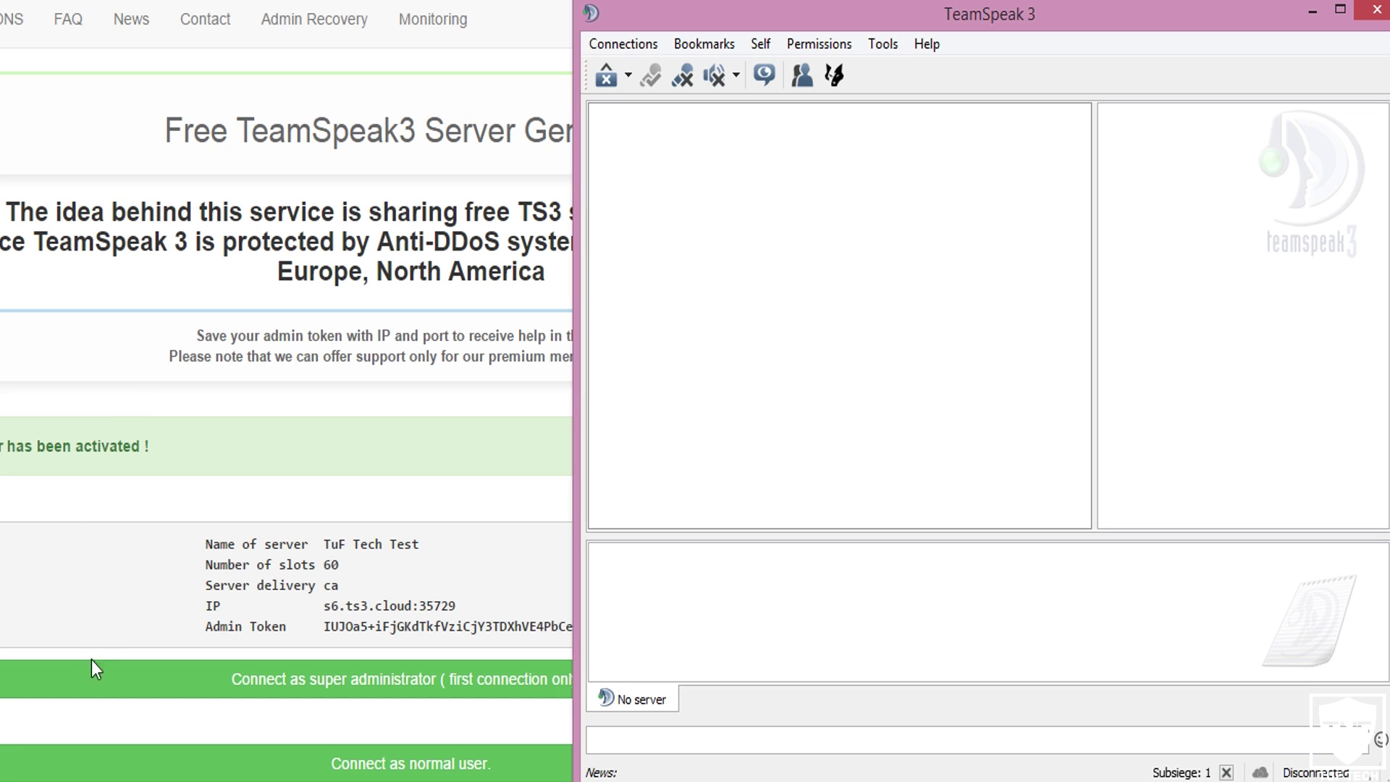
- Connect to the new server as super administrator and check the client's assigned server group
left_click(318, 698)
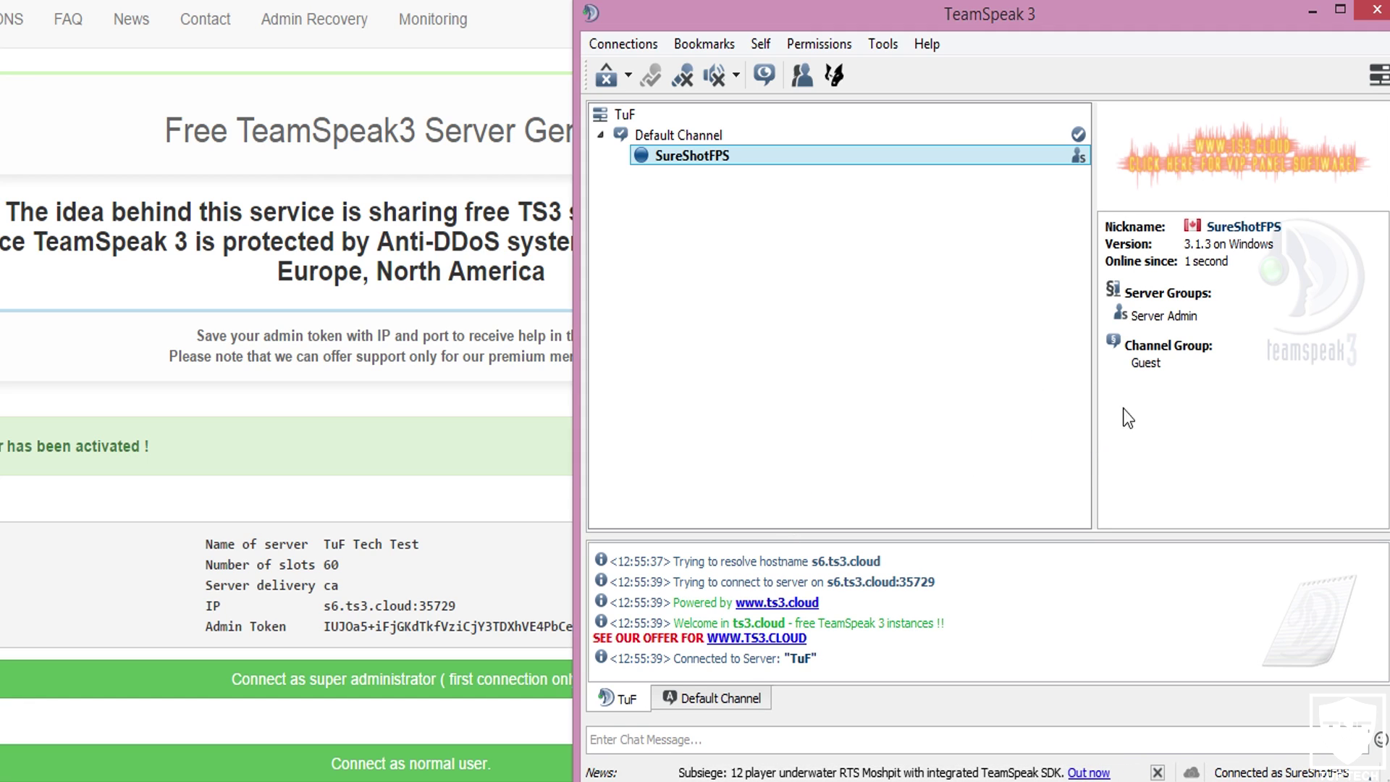
left_click_drag(1200, 318, 1132, 321)
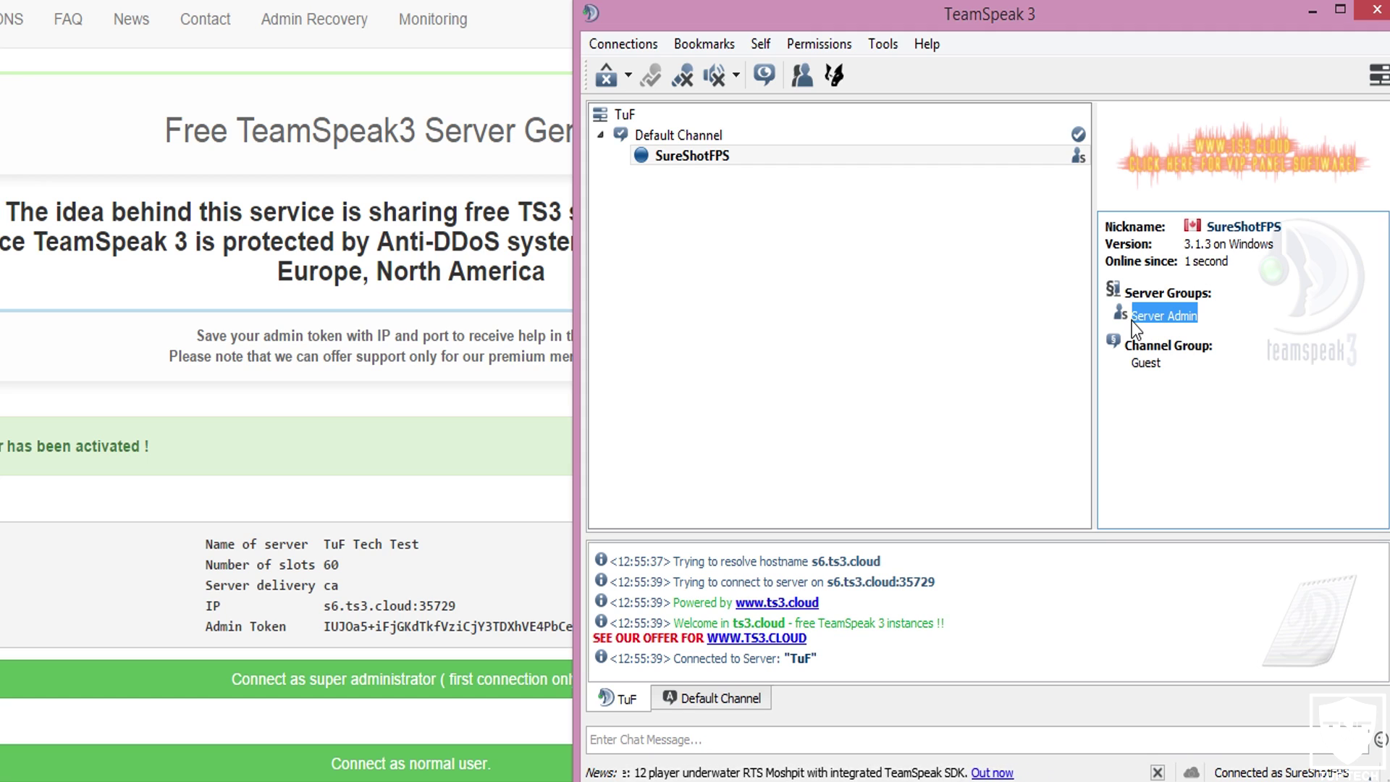
- Create a channel named "tuftech test" on the server, keeping the default channel settings
right_click(706, 196)
key("Escape")
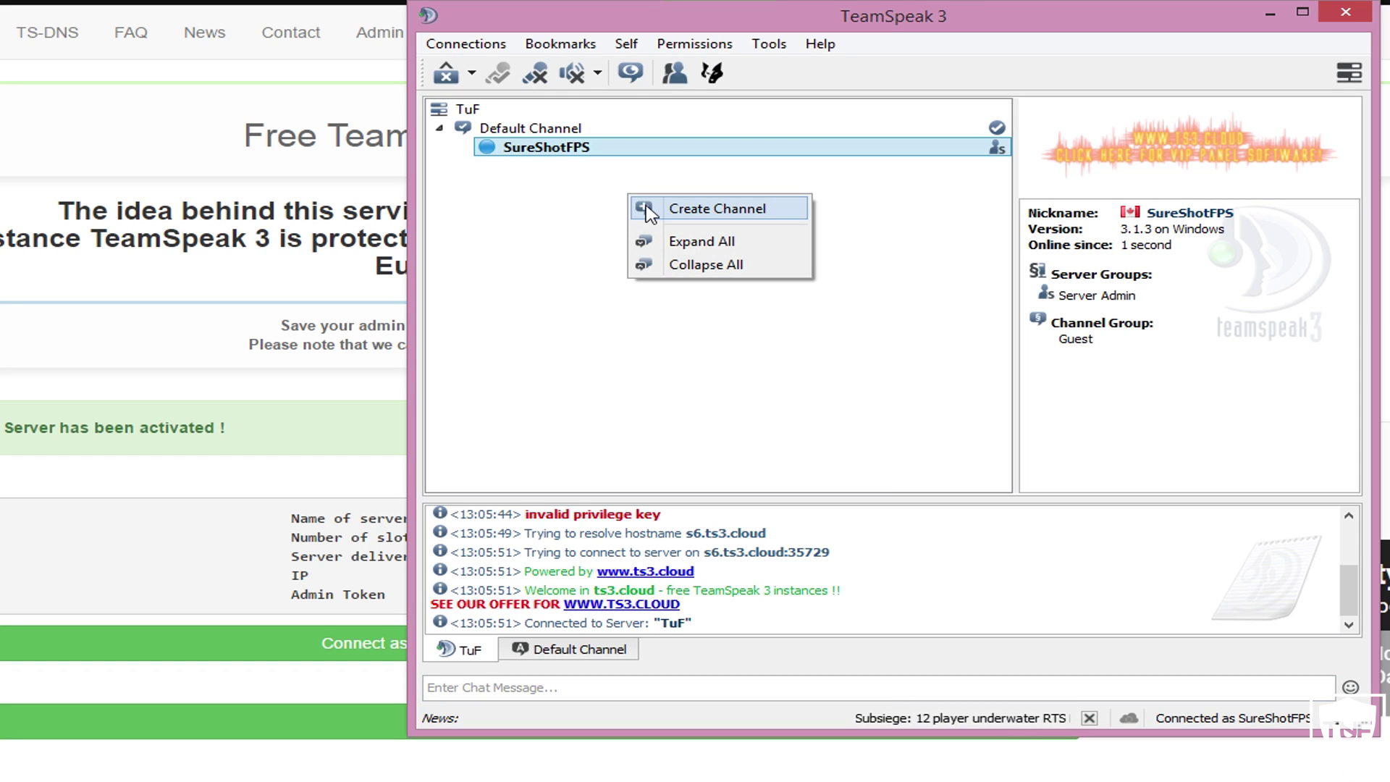
left_click(647, 209)
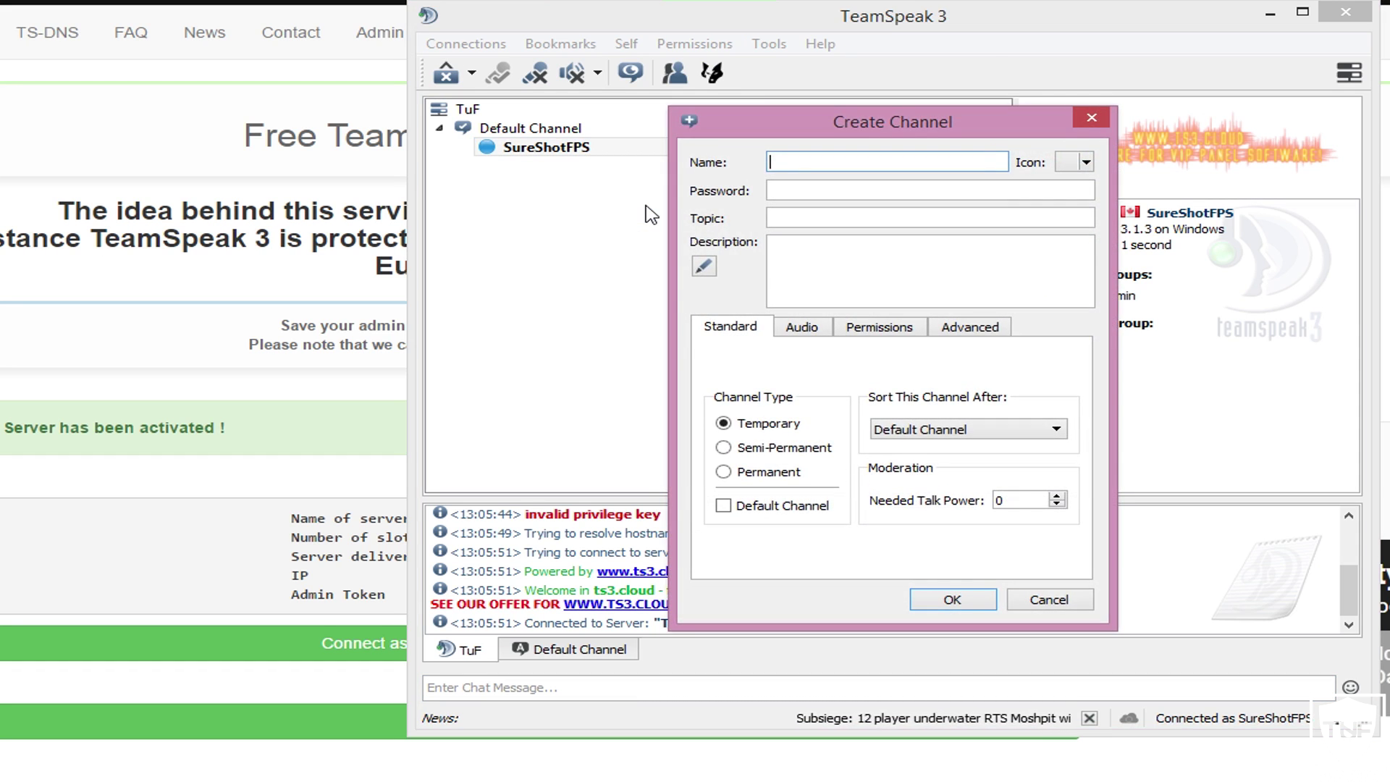
type("tuftech ")
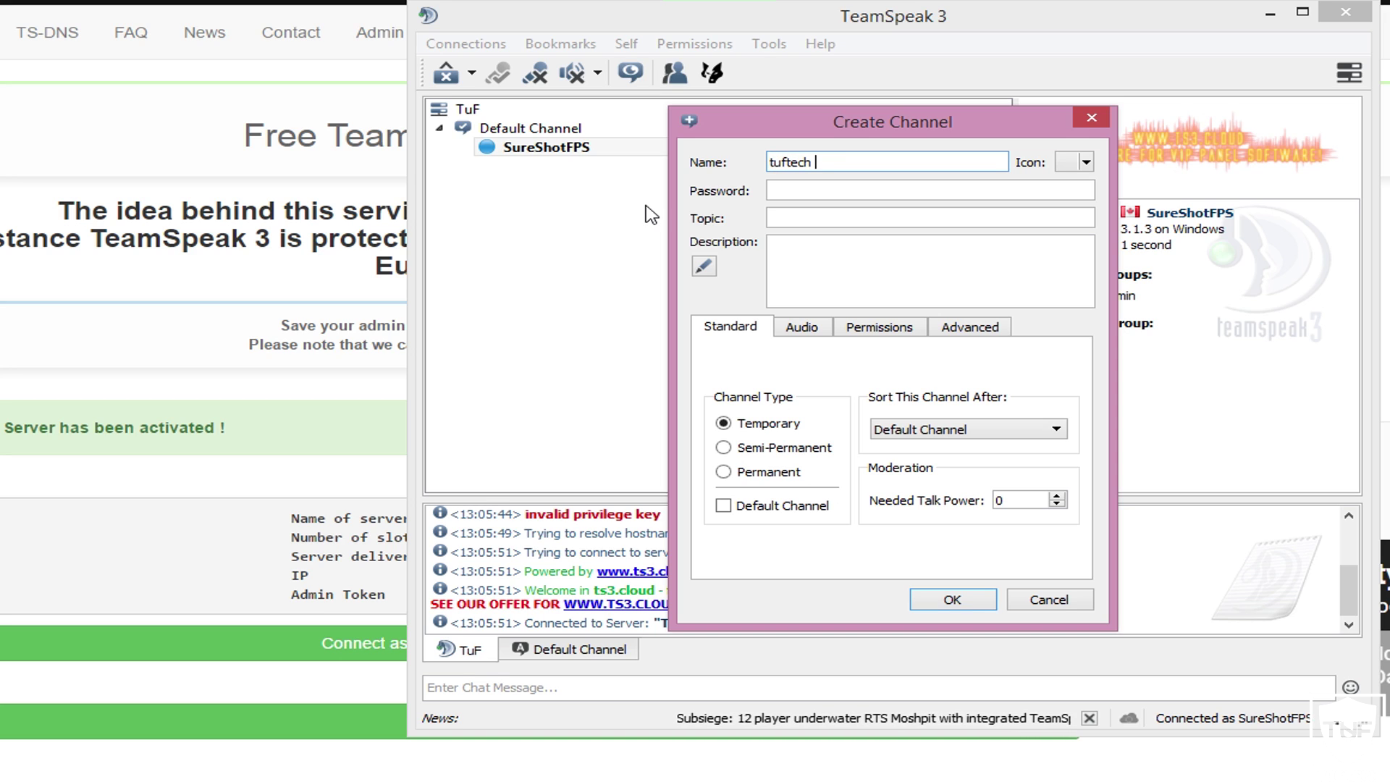
type("test")
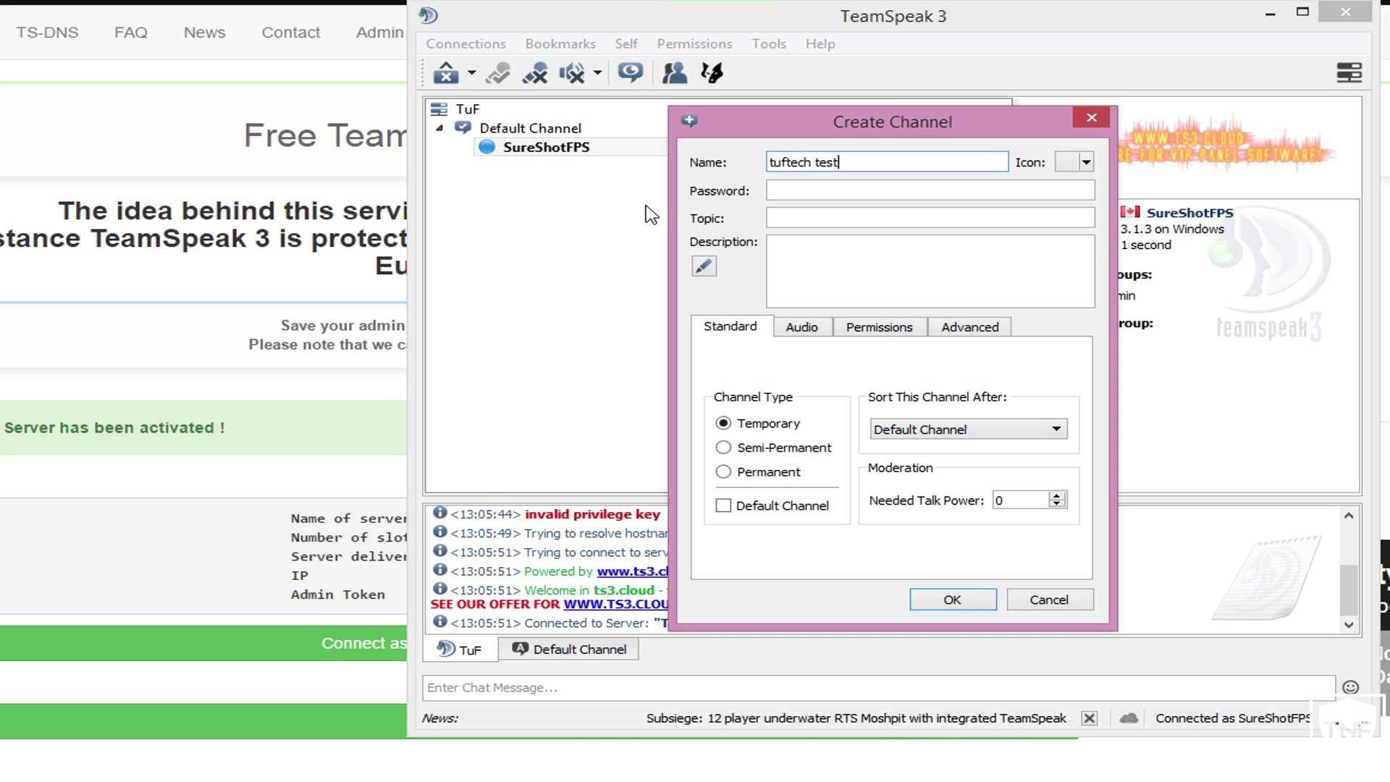
left_click(951, 599)
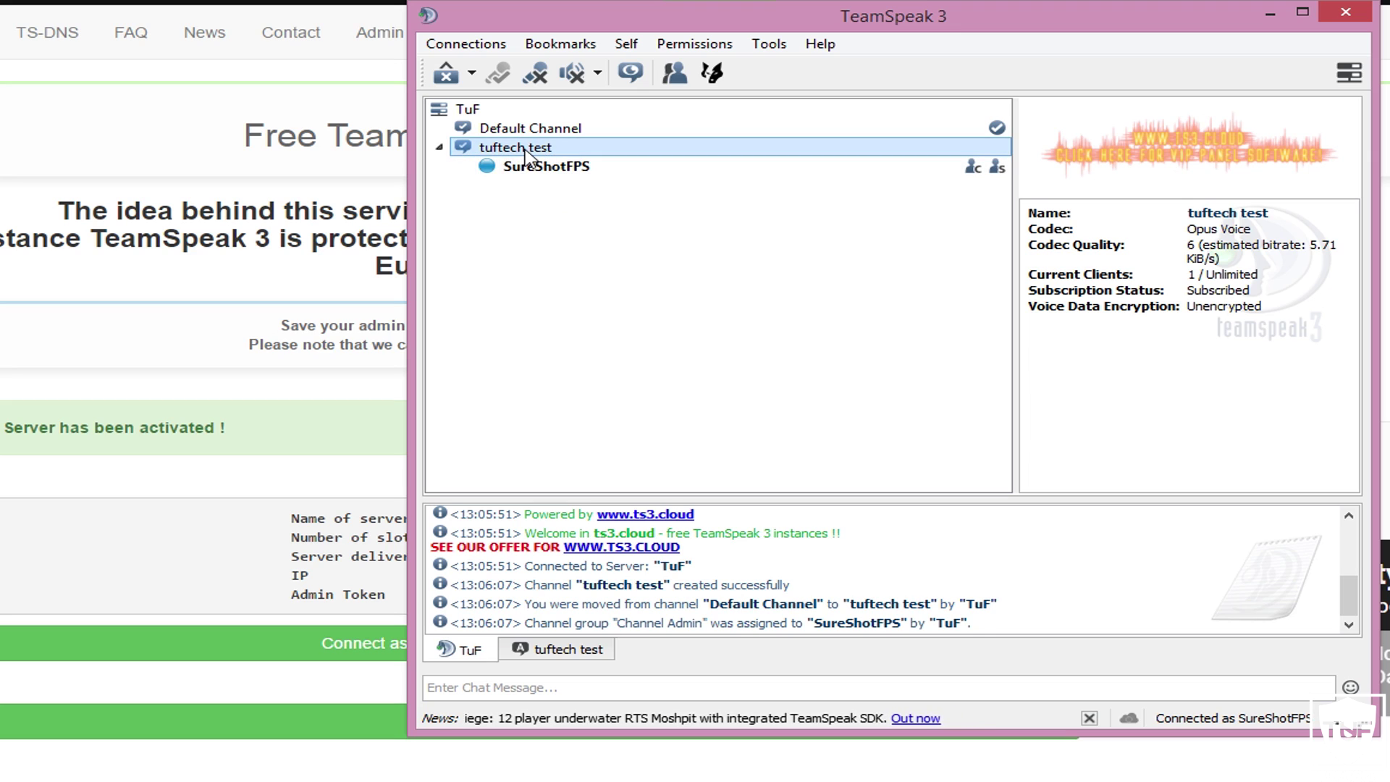
- Change the channel type of "tuftech test" to Permanent and close its edit dialog
right_click(528, 152)
left_click(591, 228)
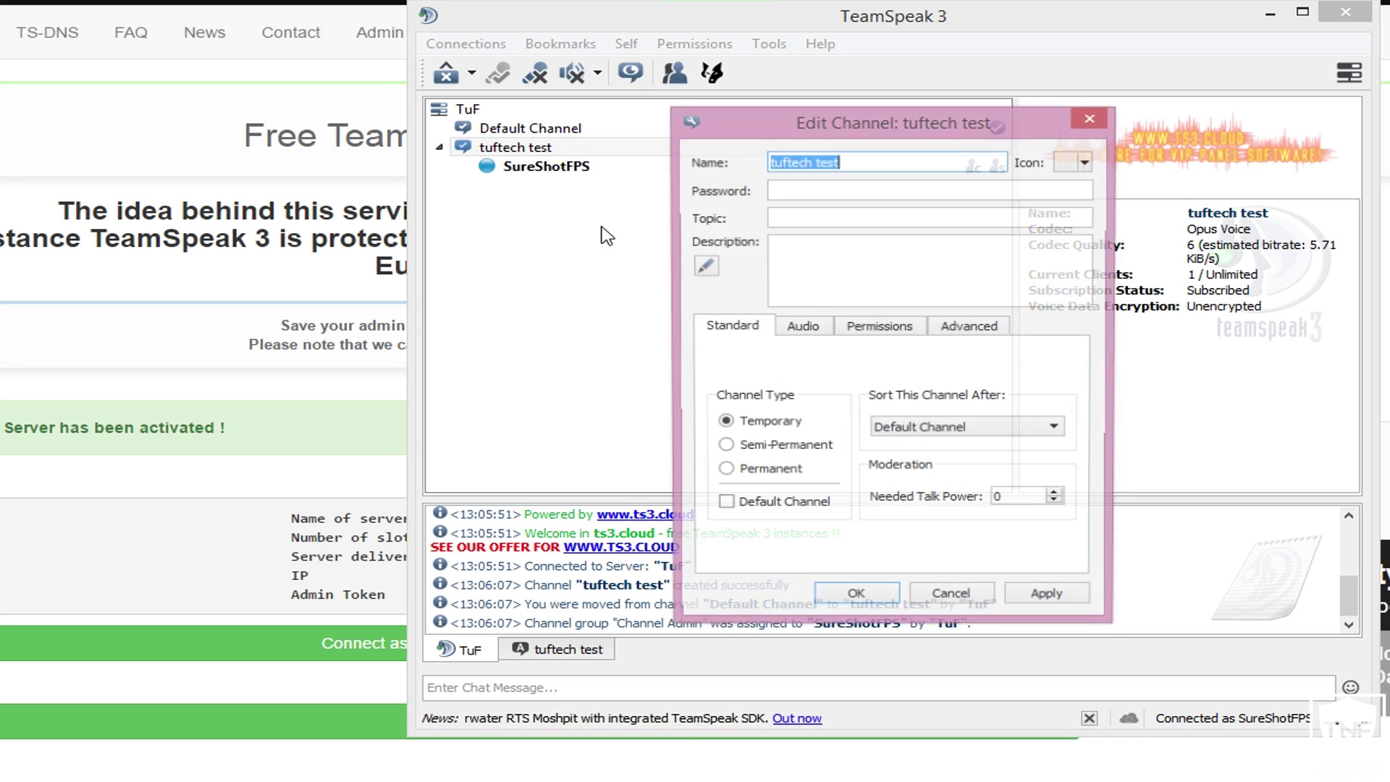
left_click(724, 471)
left_click(853, 600)
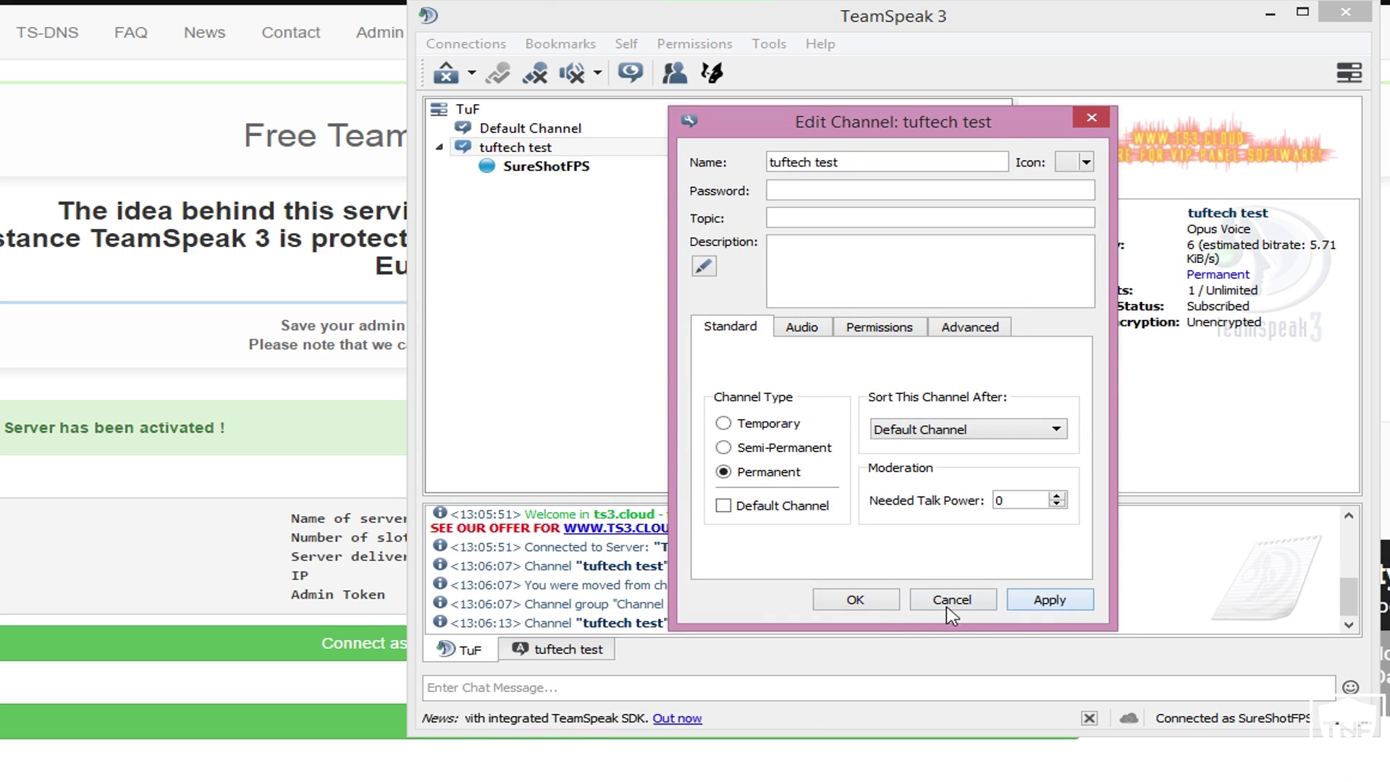
left_click(950, 601)
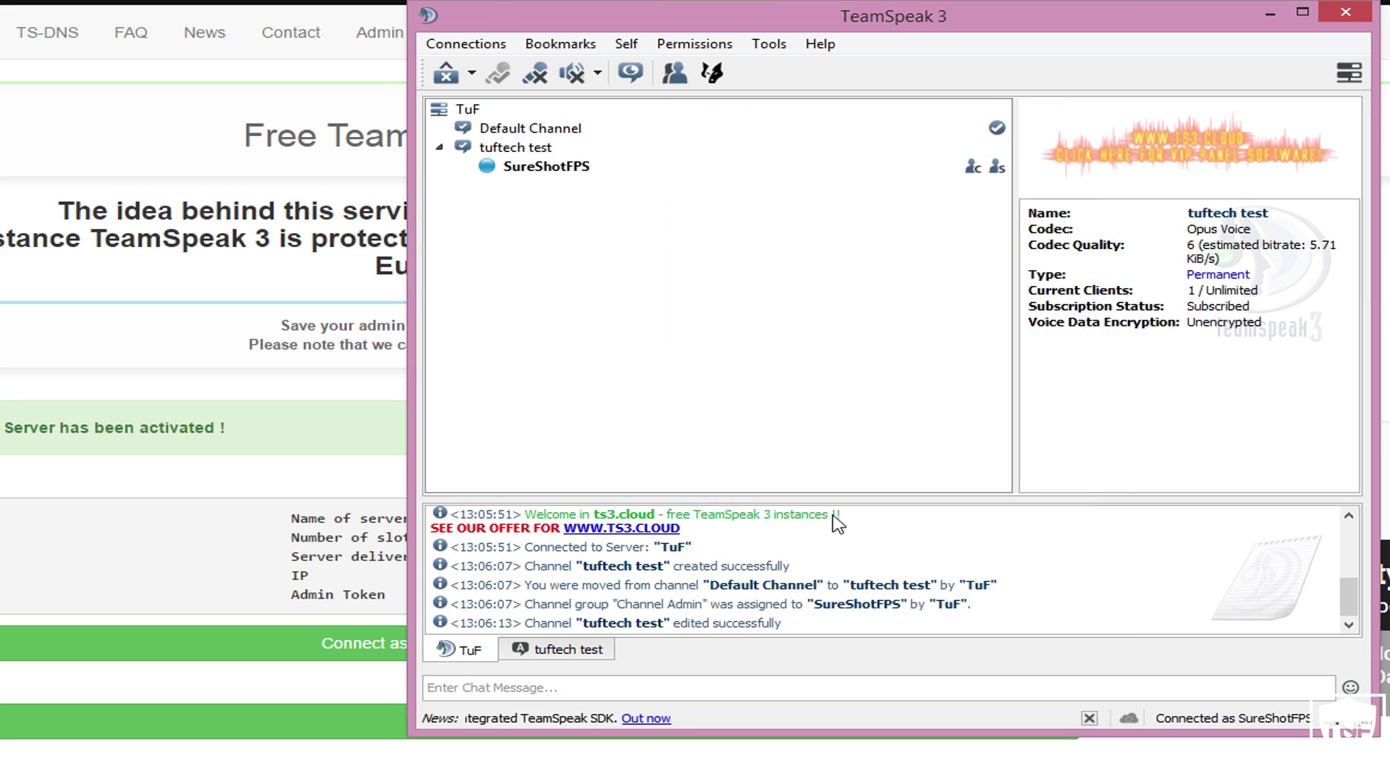
- Close TeamSpeak, then reconnect to the server and select the "tuftech test" channel to check its details
left_click(1346, 14)
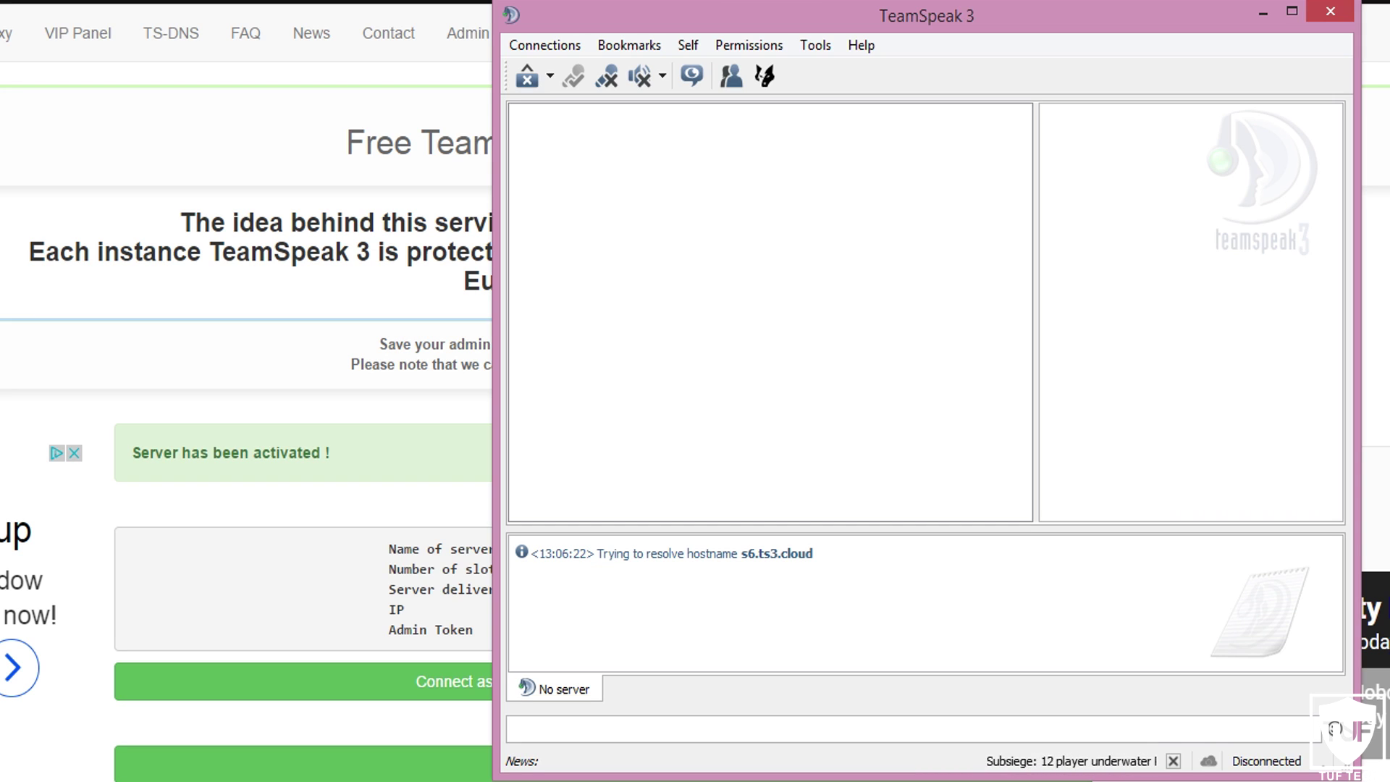
left_click(580, 177)
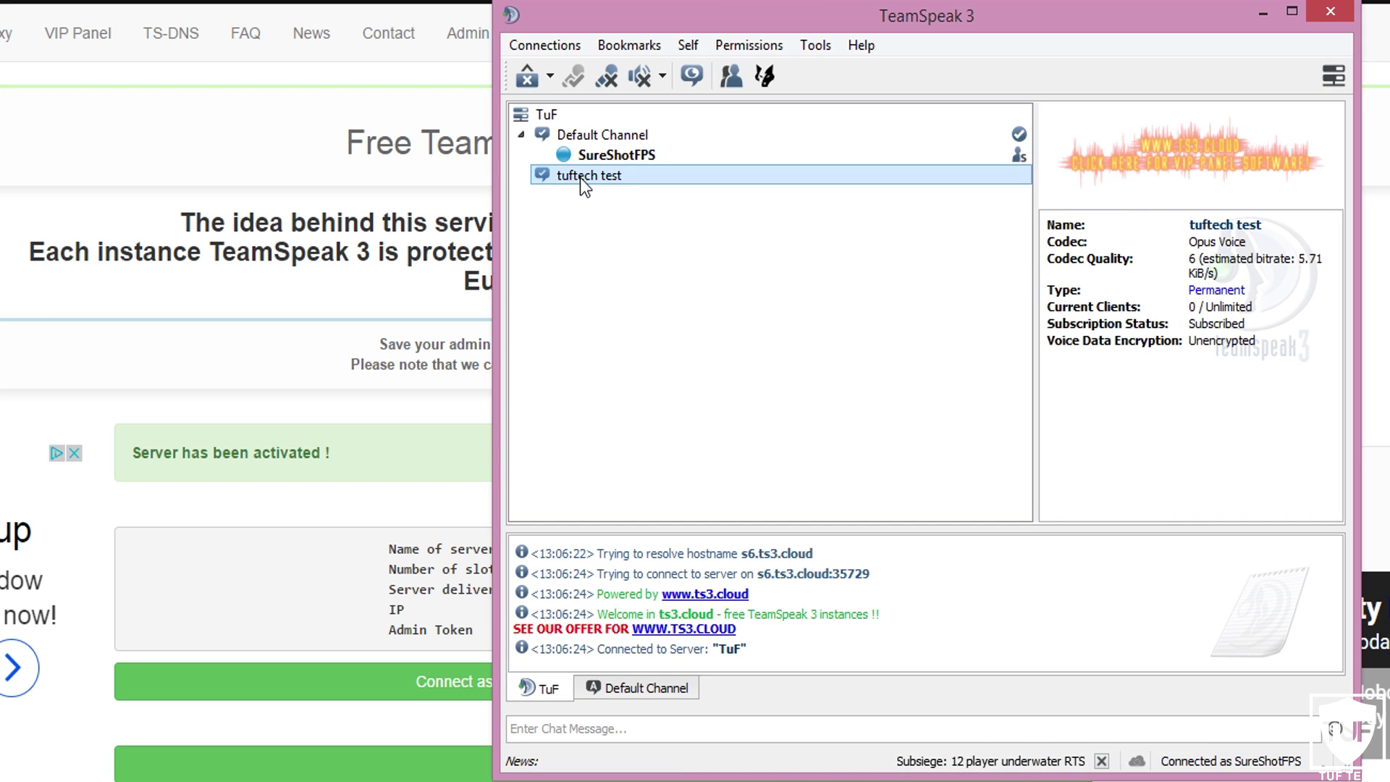
- Examine the editing options of the "tuftech test" channel, including password, topic and icon, and leave without changes
right_click(605, 179)
left_click(678, 290)
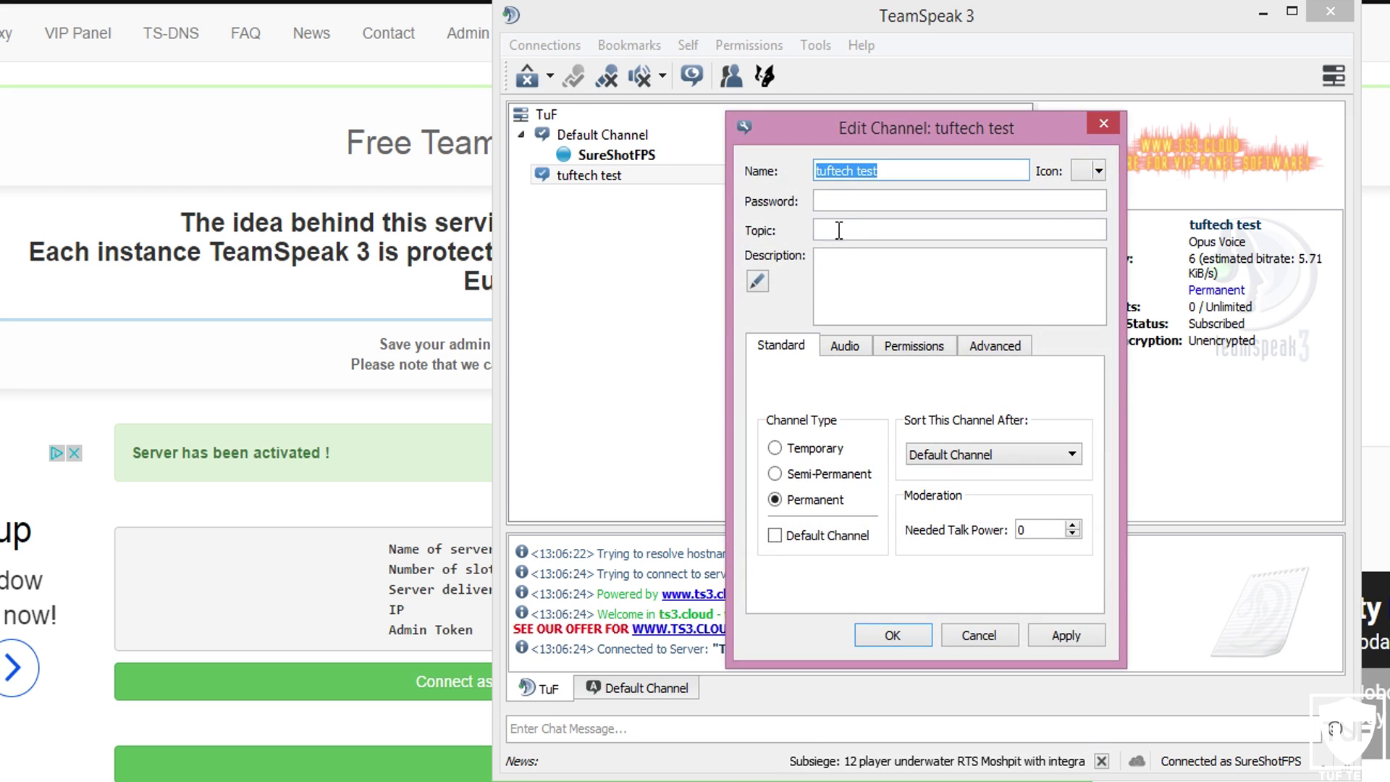
left_click(840, 231)
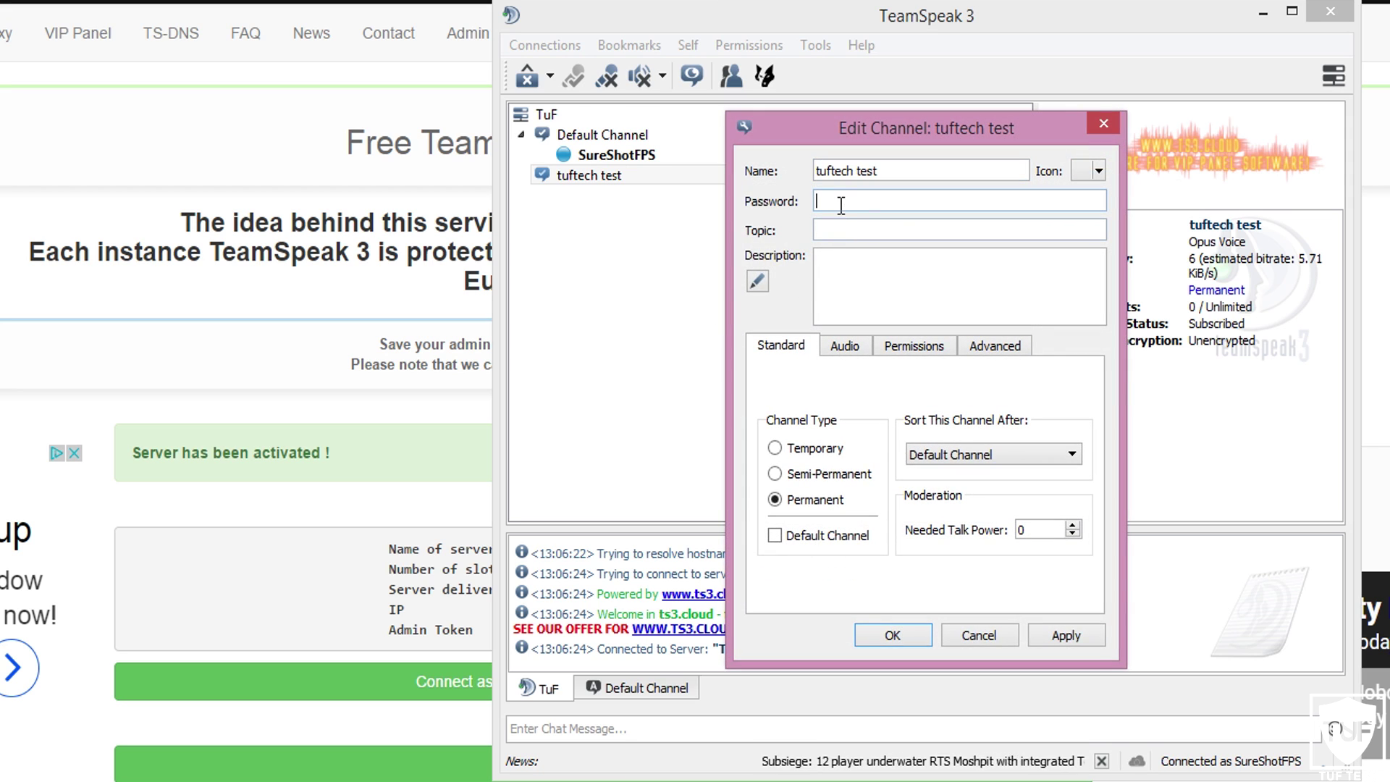
left_click(1098, 174)
left_click(973, 637)
left_click(971, 636)
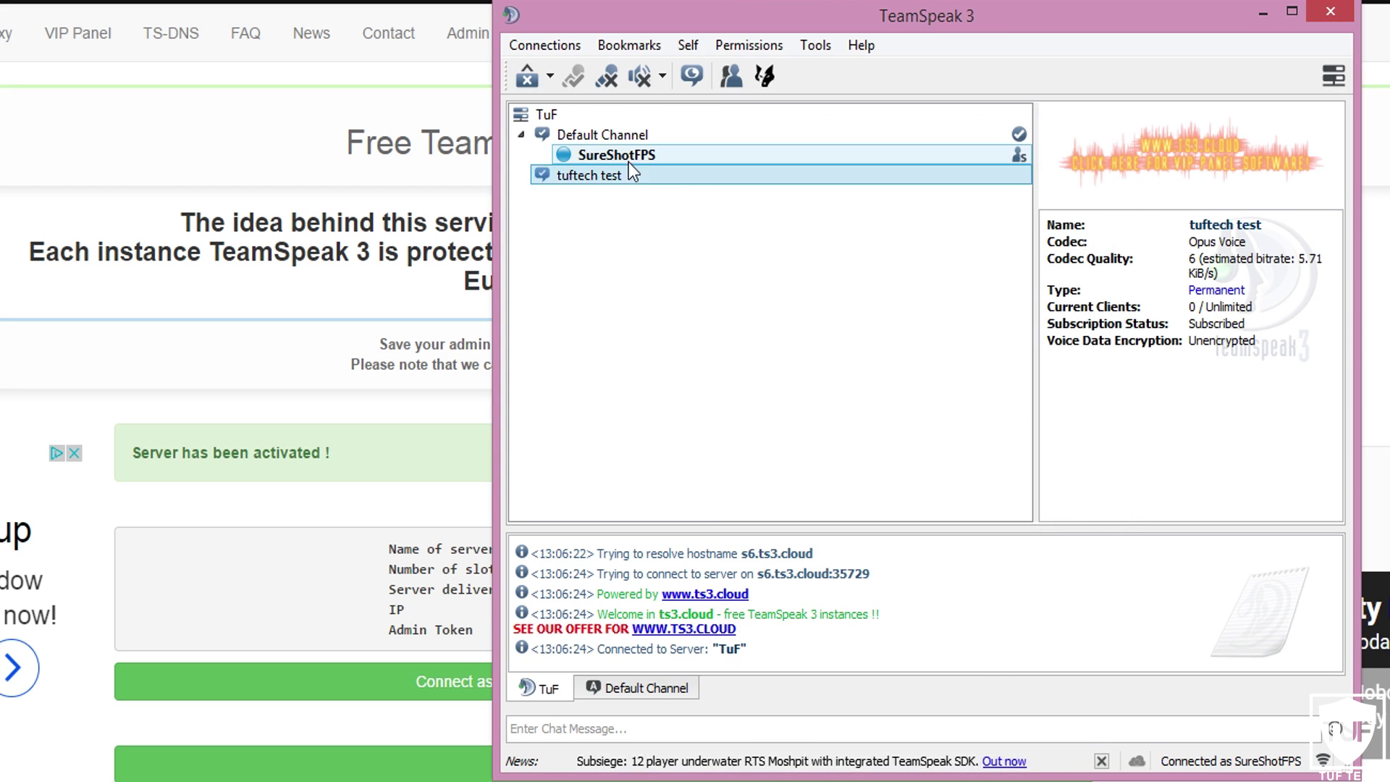
- View the description setting of the connected client in Default Channel and dismiss it without entering anything
right_click(628, 161)
left_click(727, 247)
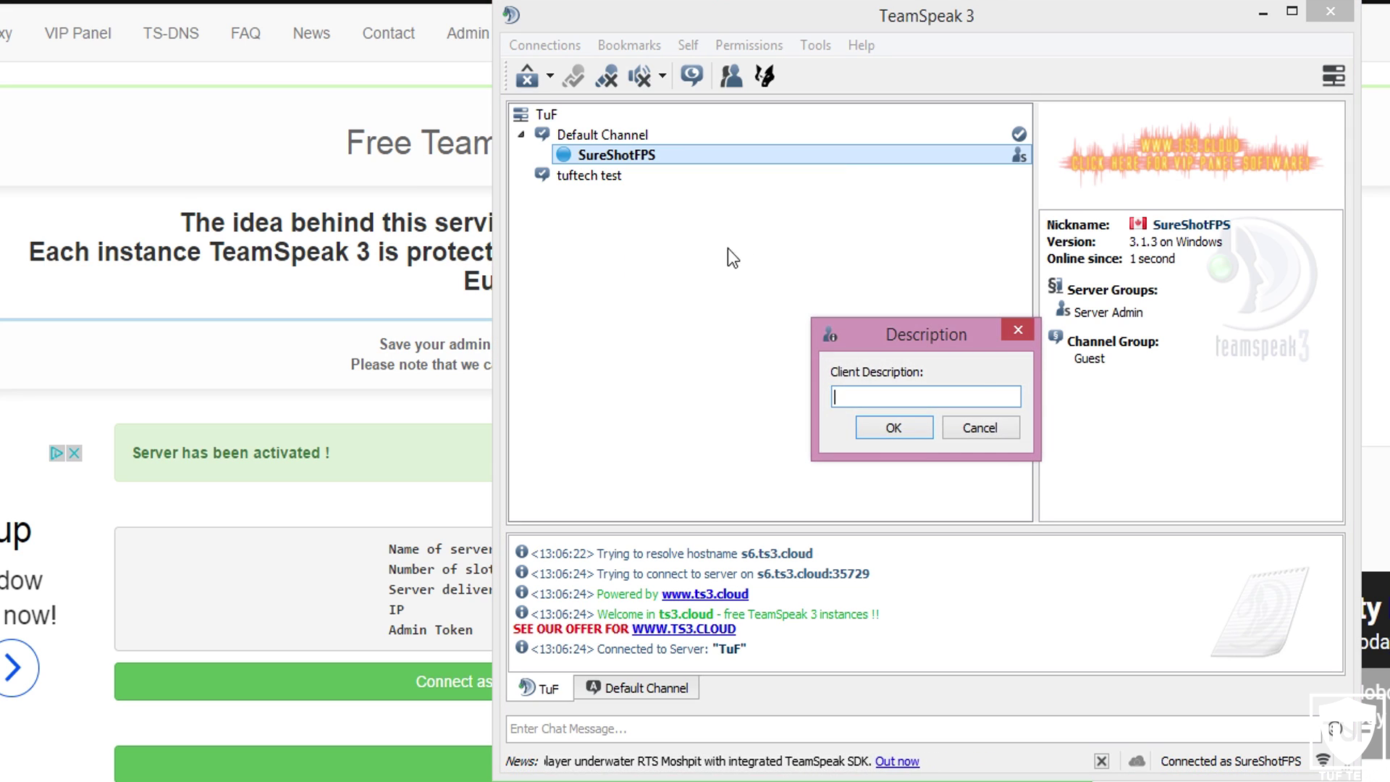
left_click(974, 426)
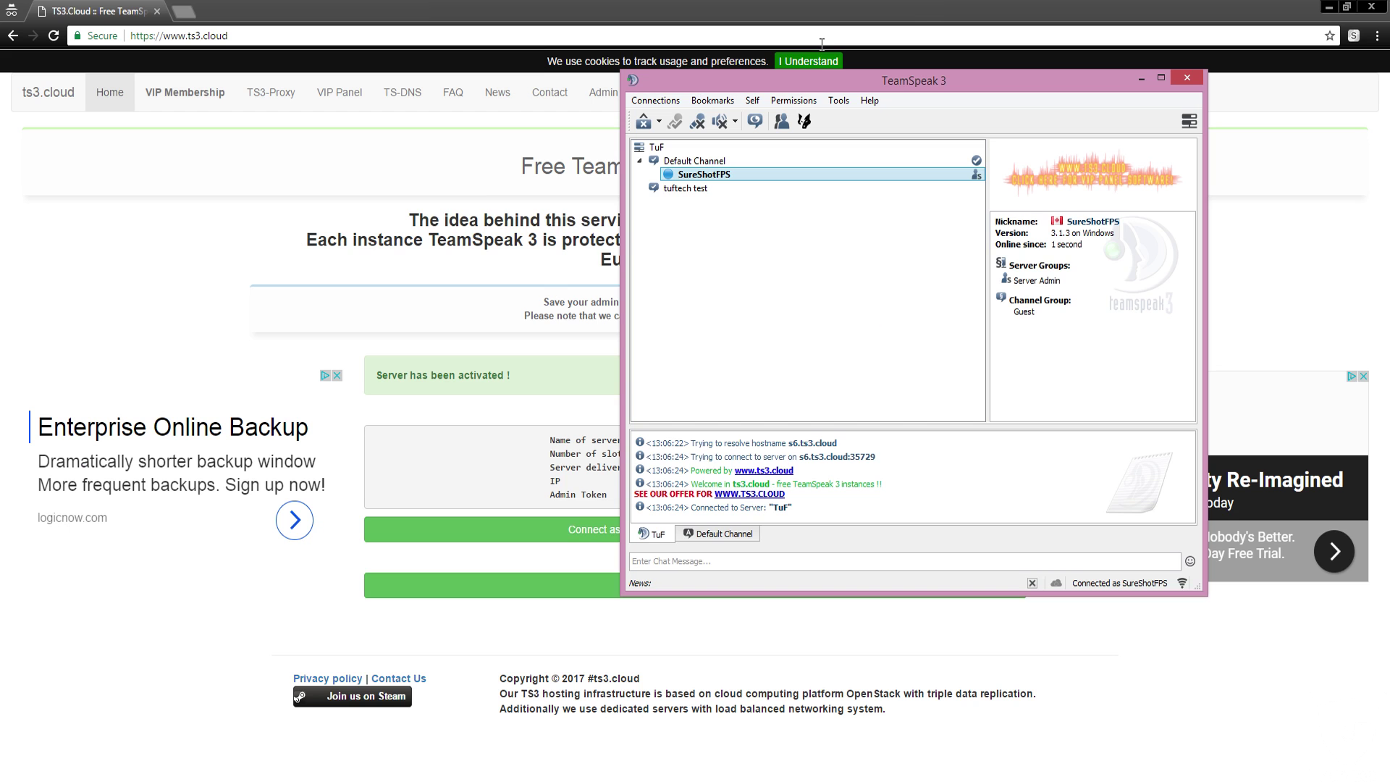
- Move the TeamSpeak window out of the way to show the server details on the ts3.cloud page
left_click_drag(825, 132, 1389, 95)
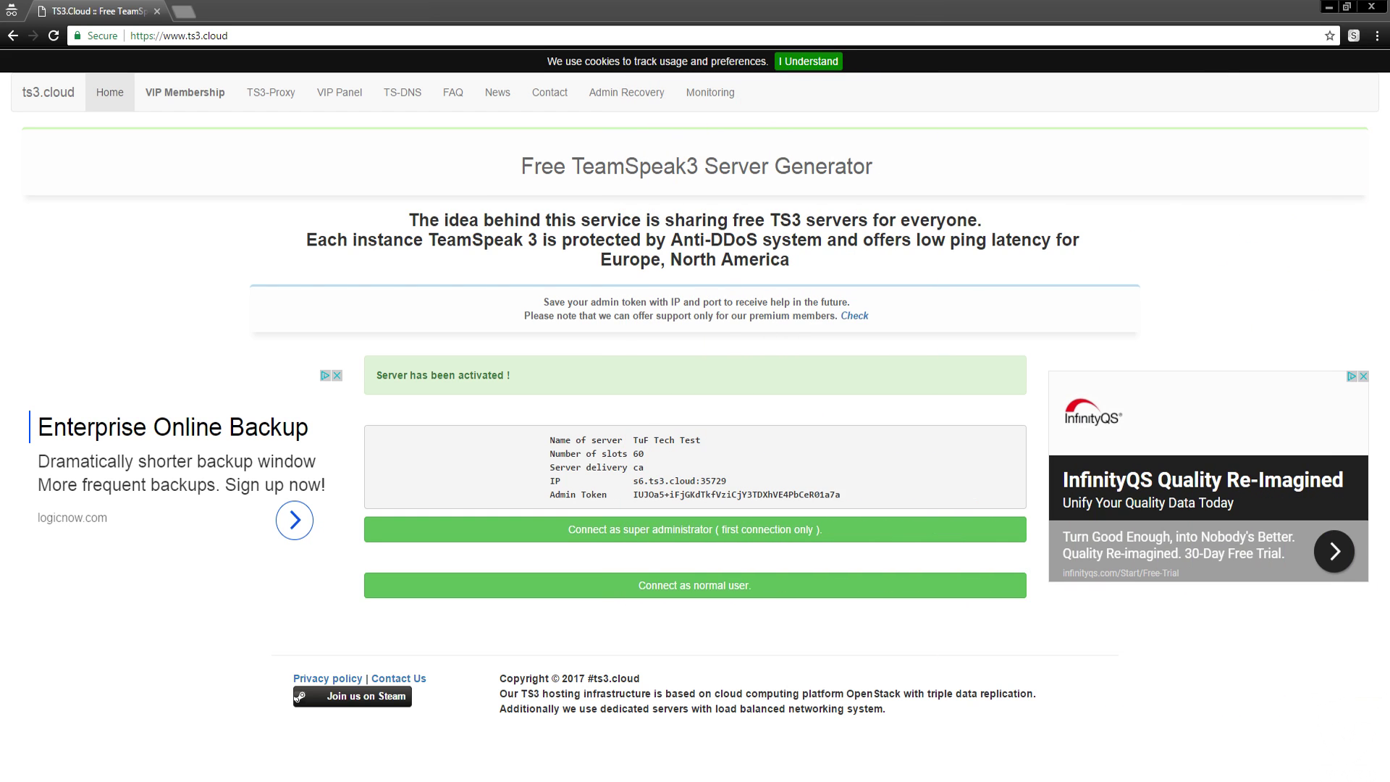